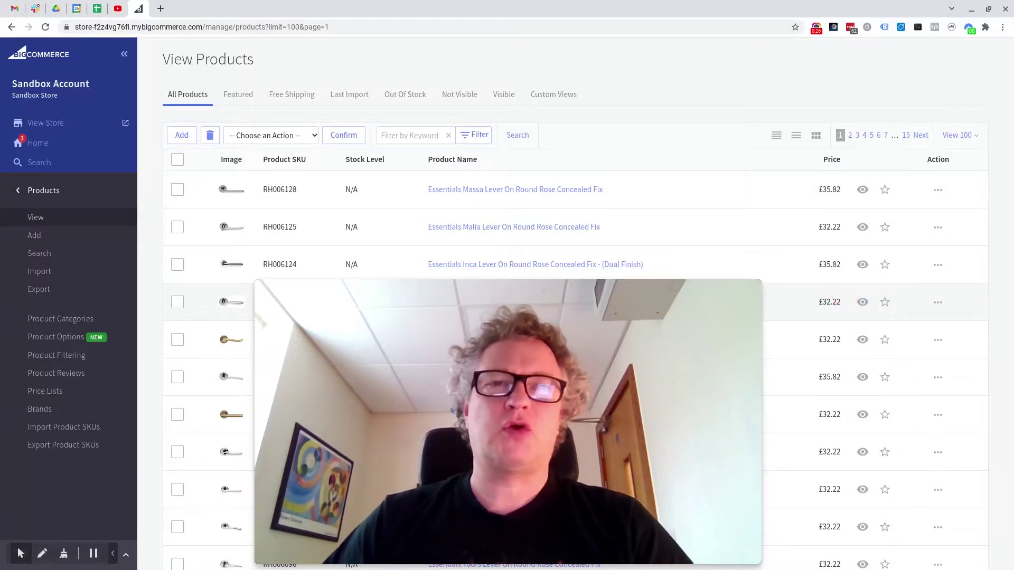
left_click(882, 318)
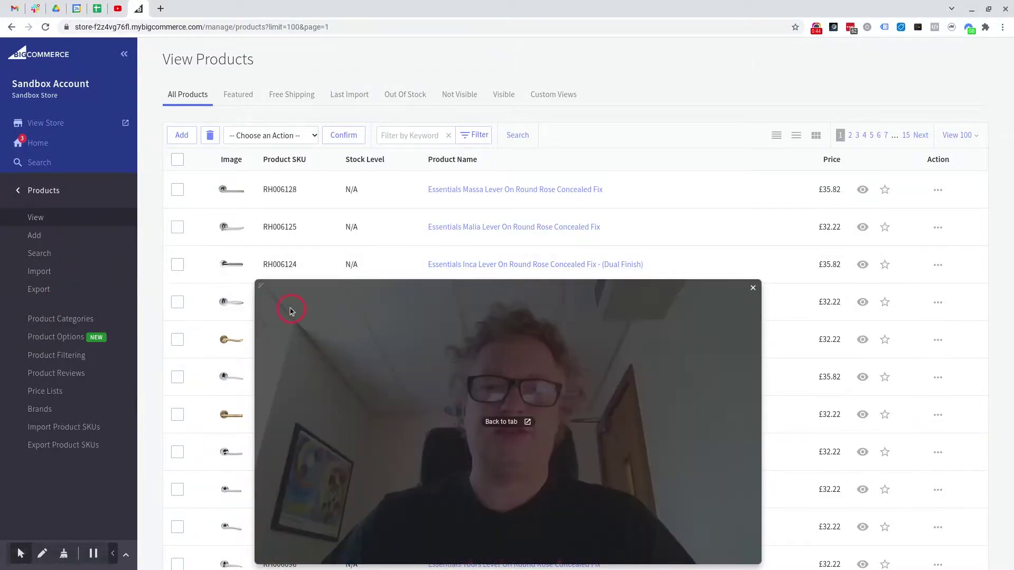
left_click_drag(260, 284, 626, 561)
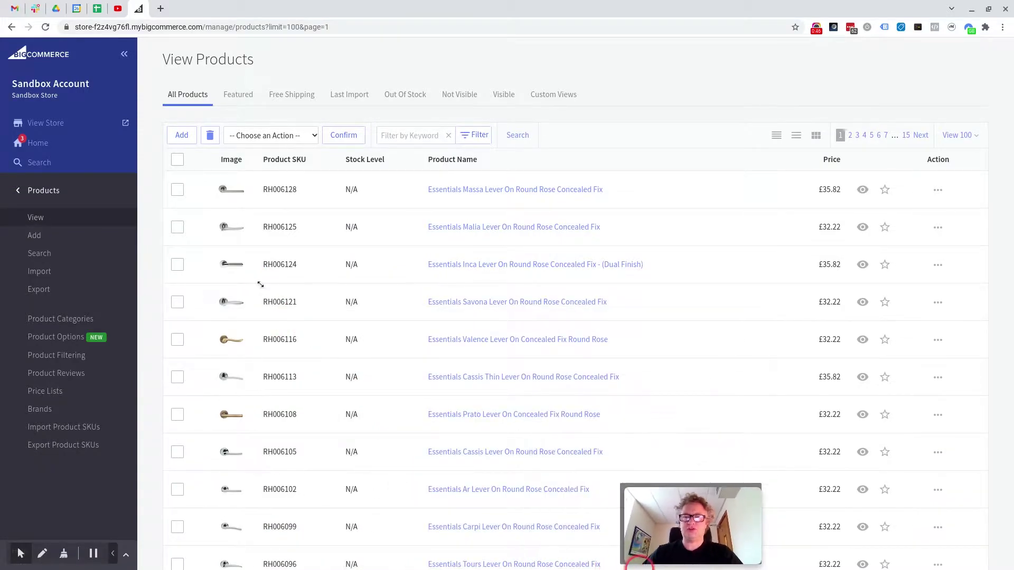
mouse_move(675, 530)
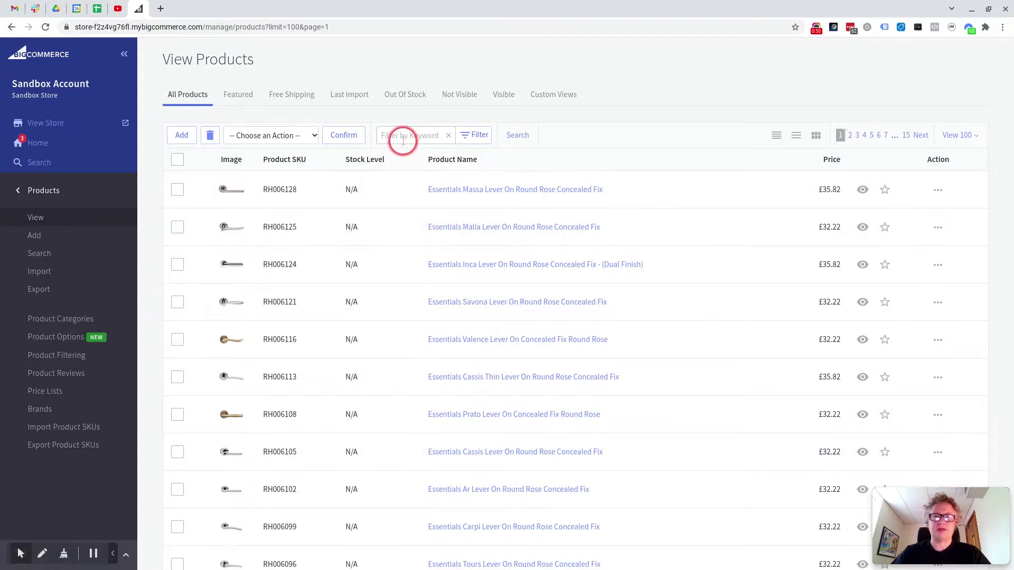
Filter the product list by the keyword "handle"
left_click(383, 136)
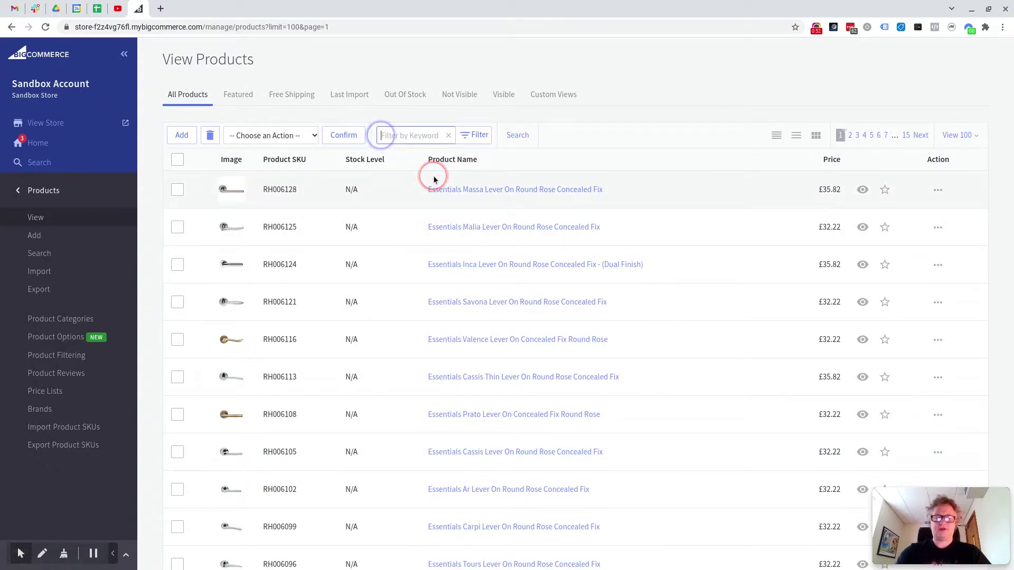
type("handle")
key("Return")
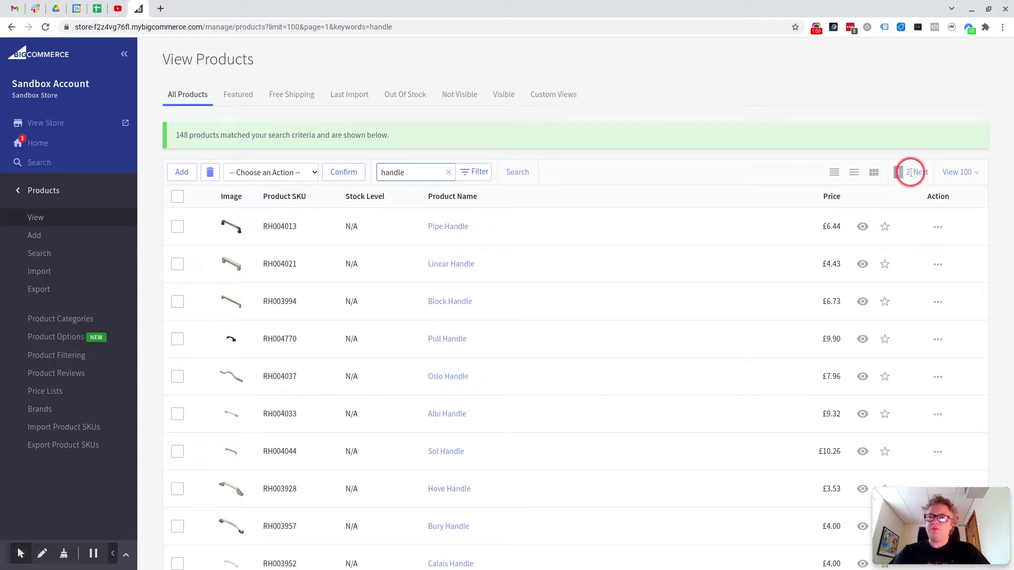
Try the select-all checkbox for the filtered products and set the list to show 20 products per page
left_click(957, 173)
left_click(947, 256)
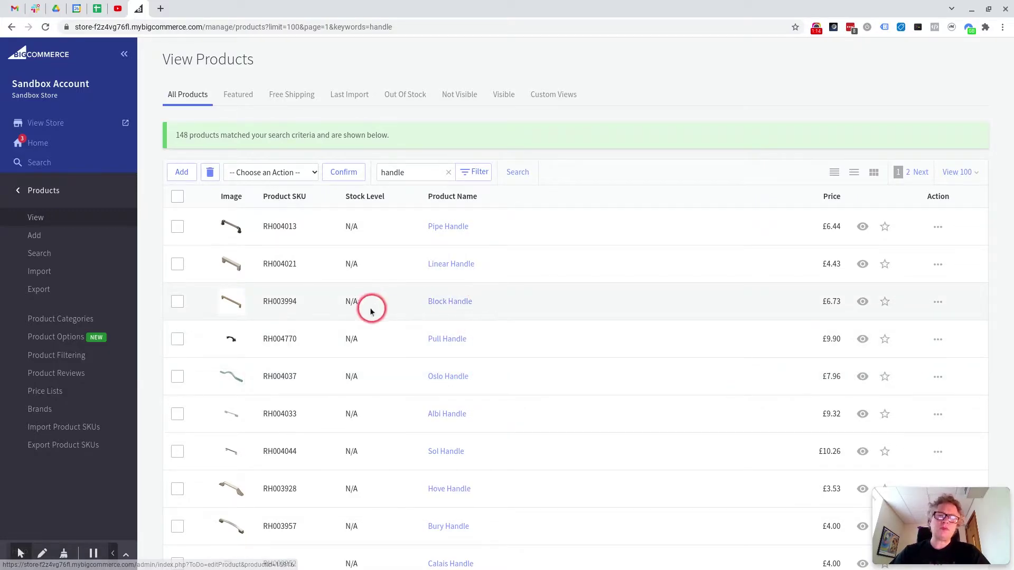
scroll(369, 318, "down", 20)
scroll(370, 317, "up", 20)
left_click(177, 198)
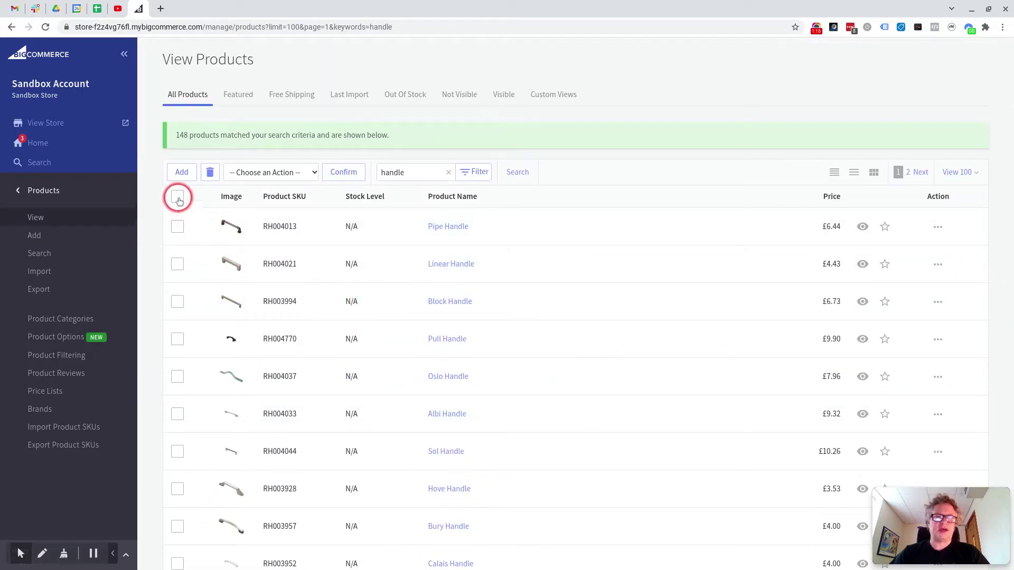
left_click(179, 198)
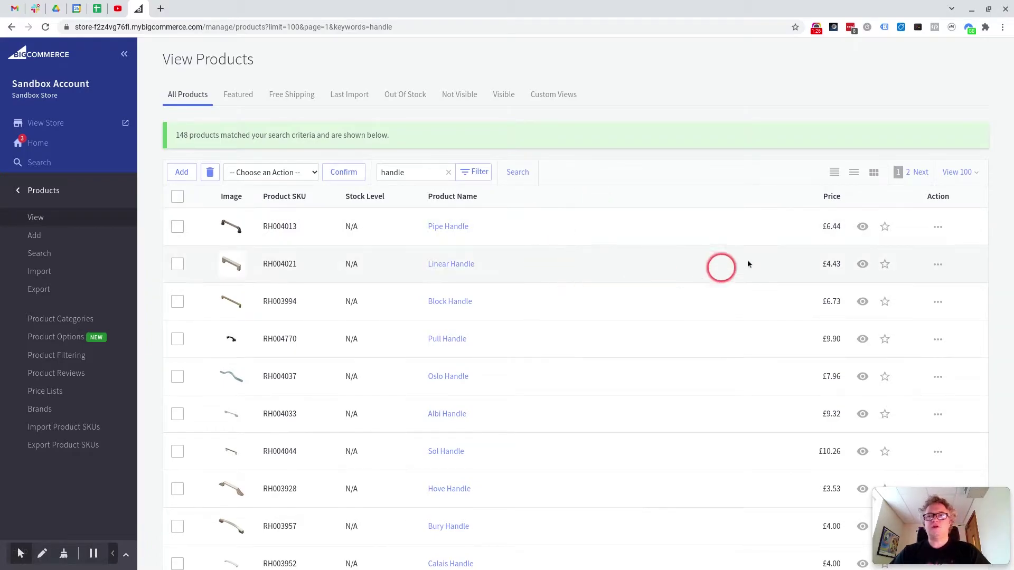
left_click(962, 177)
left_click(955, 206)
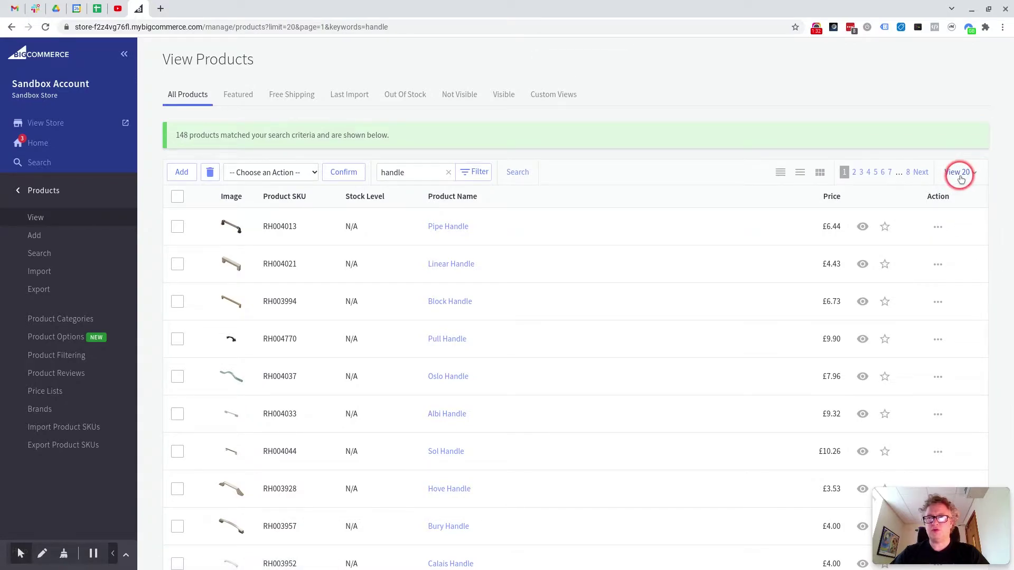
Change the limit parameter in the product list's web address to 150 and reload the page
left_click(291, 27)
left_click(294, 28)
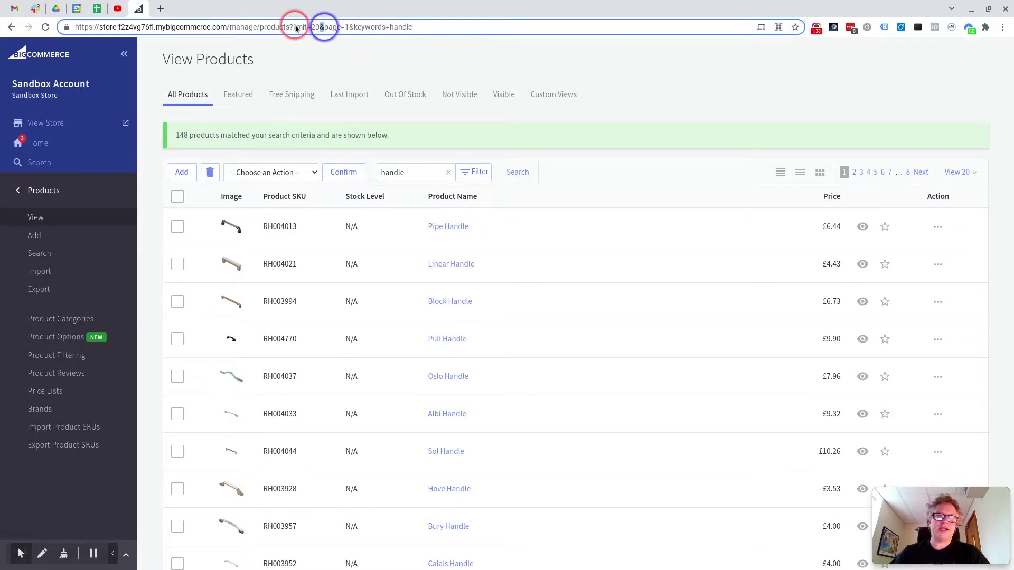
left_click(319, 28)
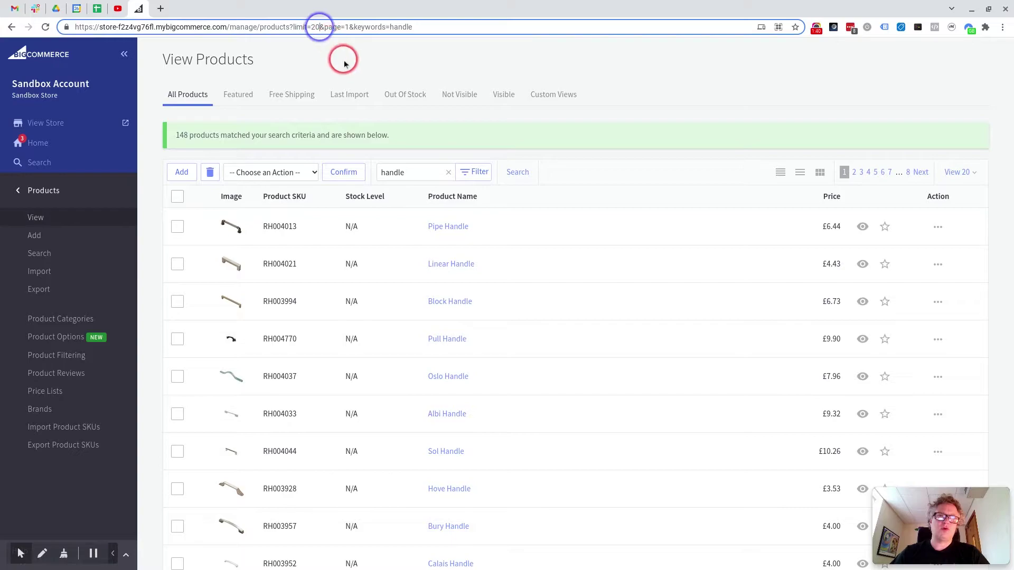
key("BackSpace")
key("BackSpace")
type("150")
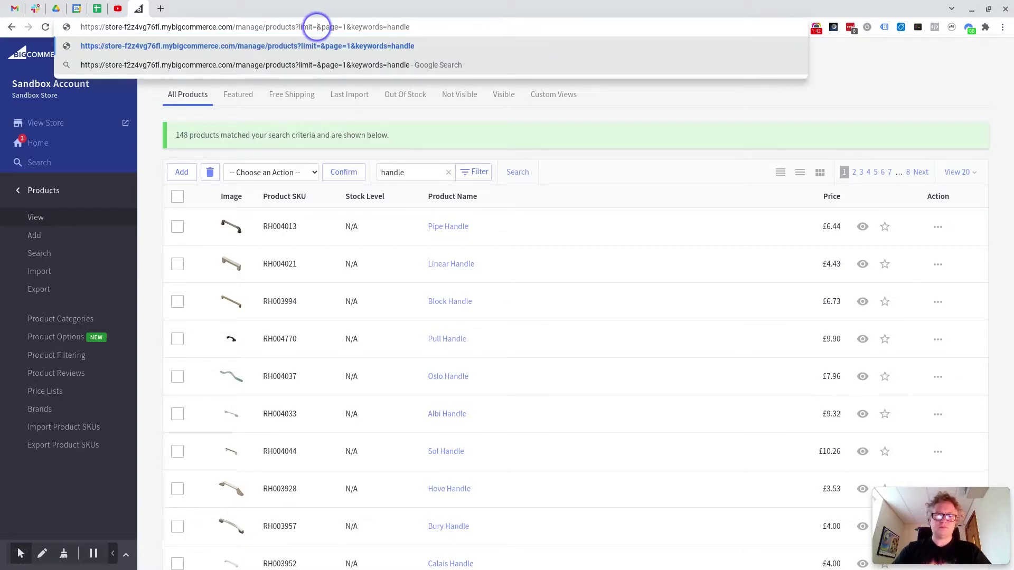
key("Return")
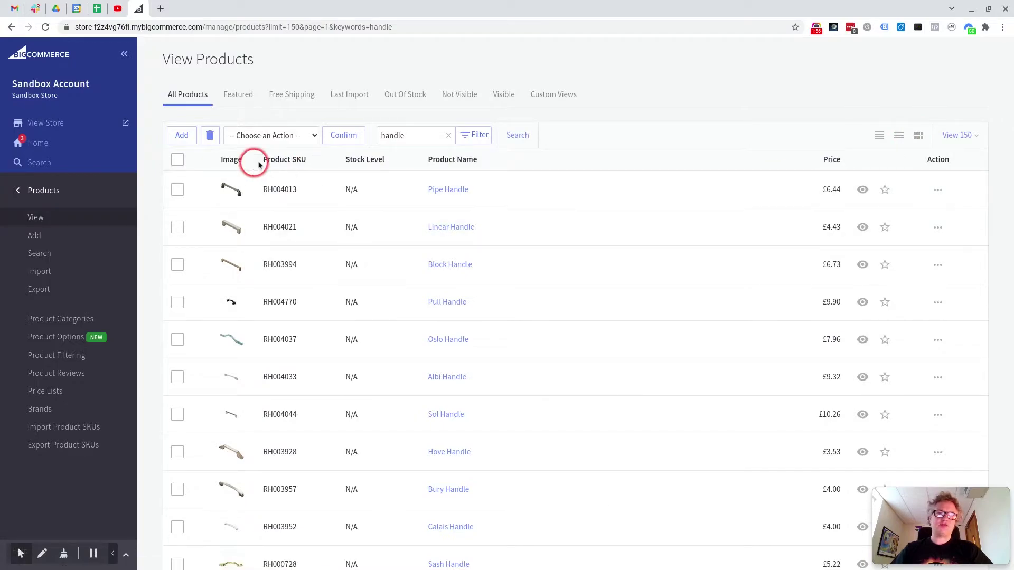
Select all the listed handle products and start the bulk export action for them
left_click(178, 164)
left_click(267, 135)
left_click(277, 206)
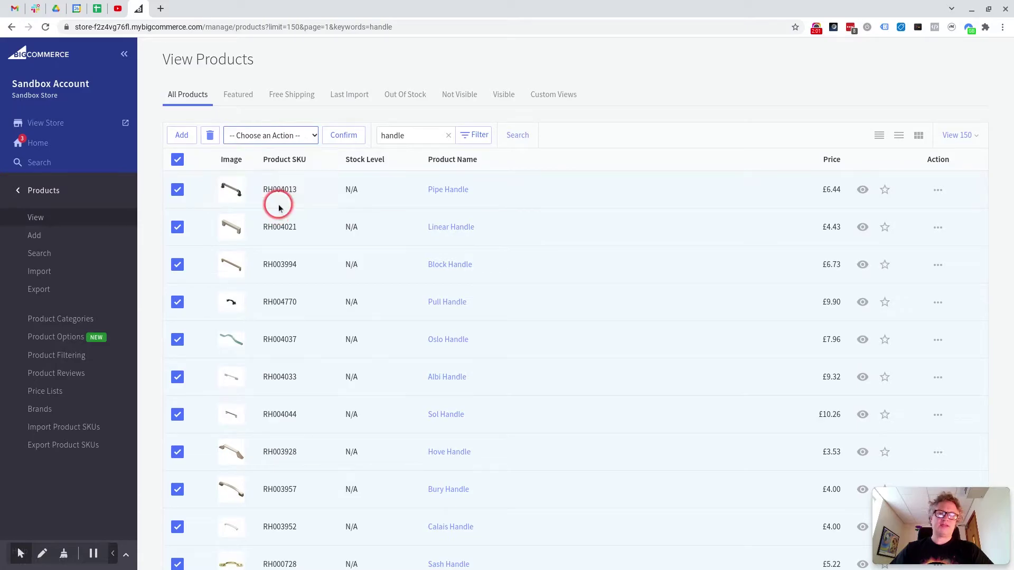
left_click(342, 138)
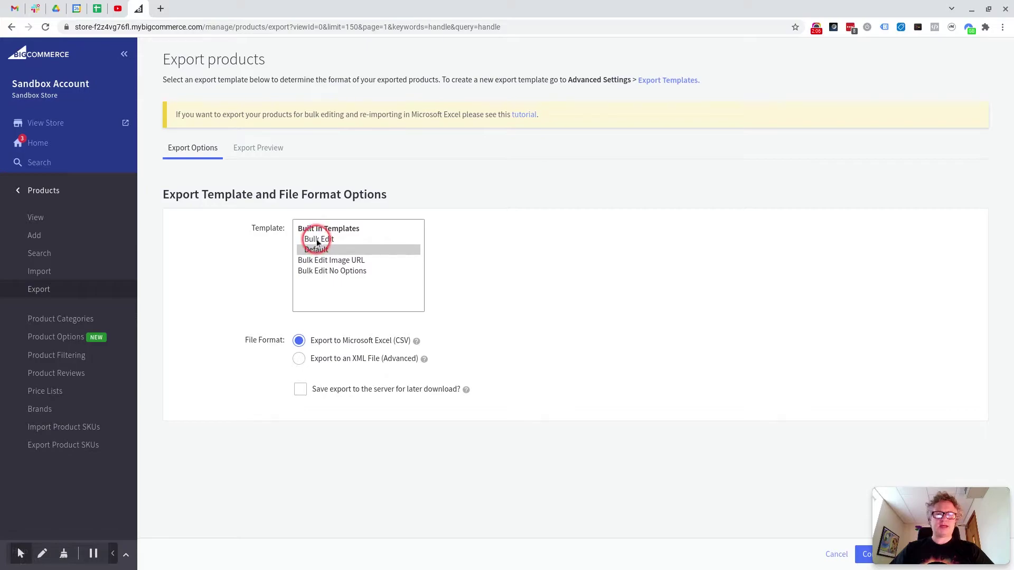
Generate the products export with the Bulk Edit template in Microsoft Excel (CSV) format
left_click(317, 240)
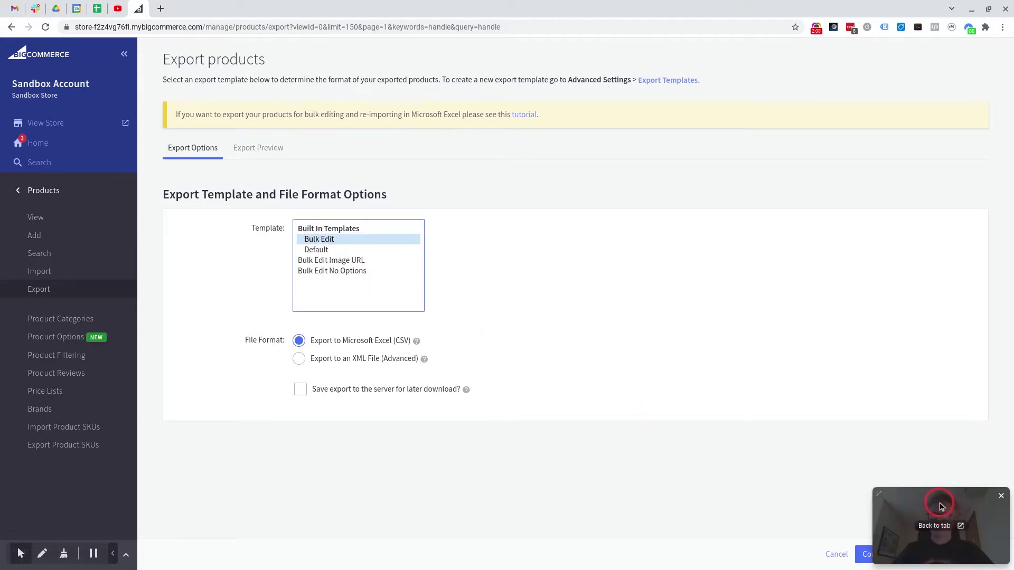
left_click(878, 555)
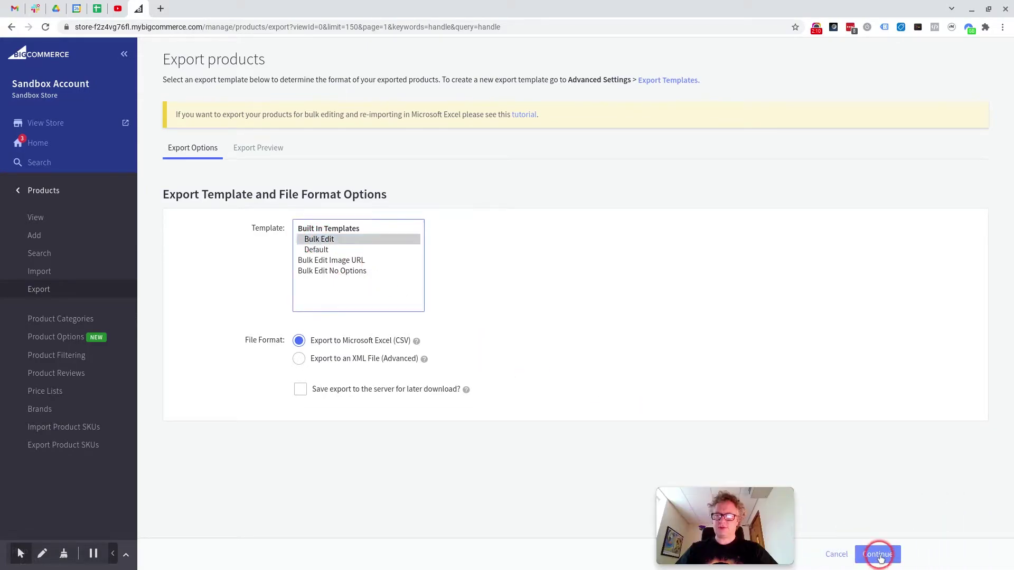
left_click(549, 198)
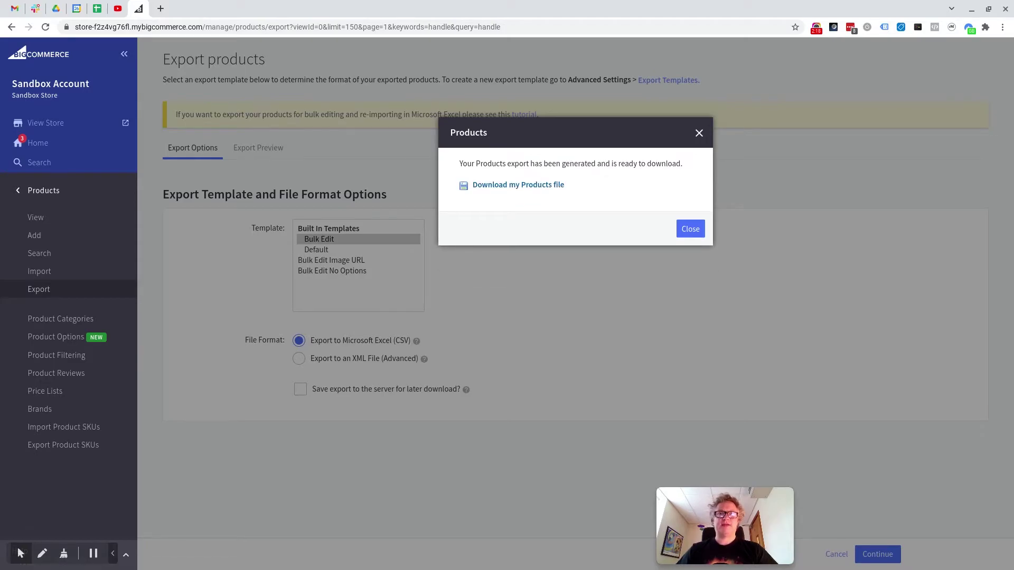
Save the exported products file to Downloads as products-2021-10-26 (2).csv and open it
left_click(522, 189)
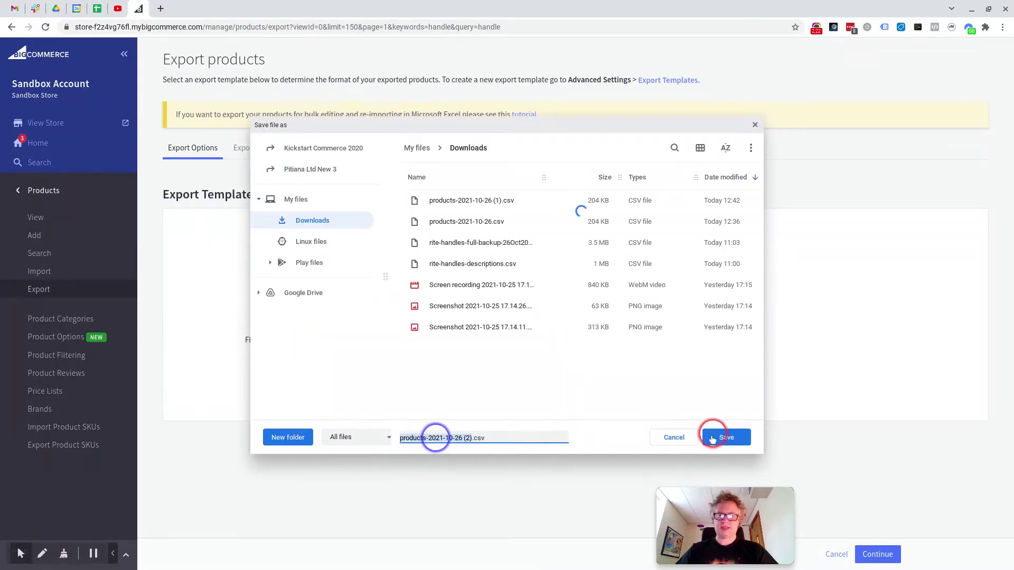
left_click(712, 440)
left_click(889, 521)
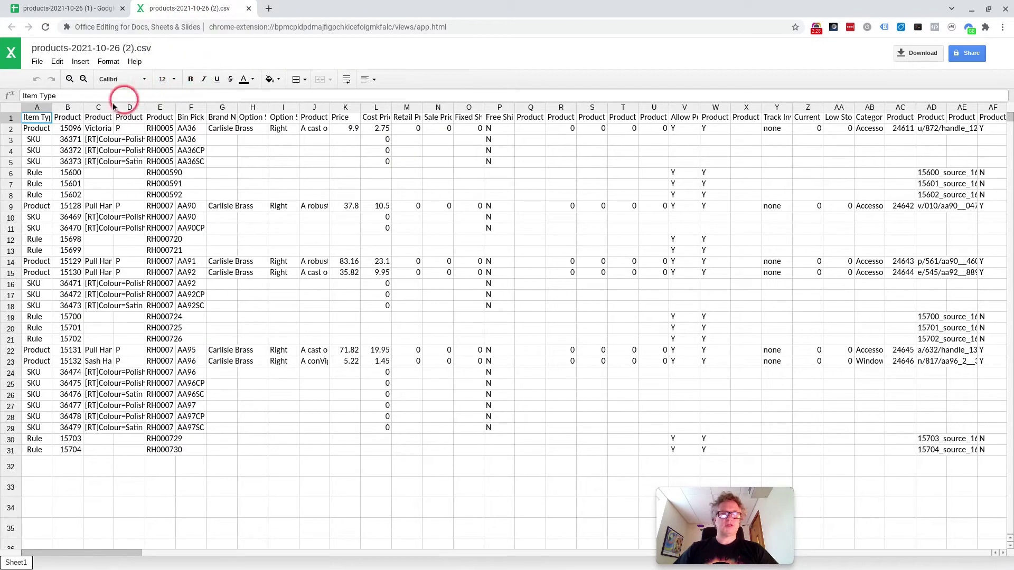
Save the opened CSV file in Google Sheets format
left_click(37, 63)
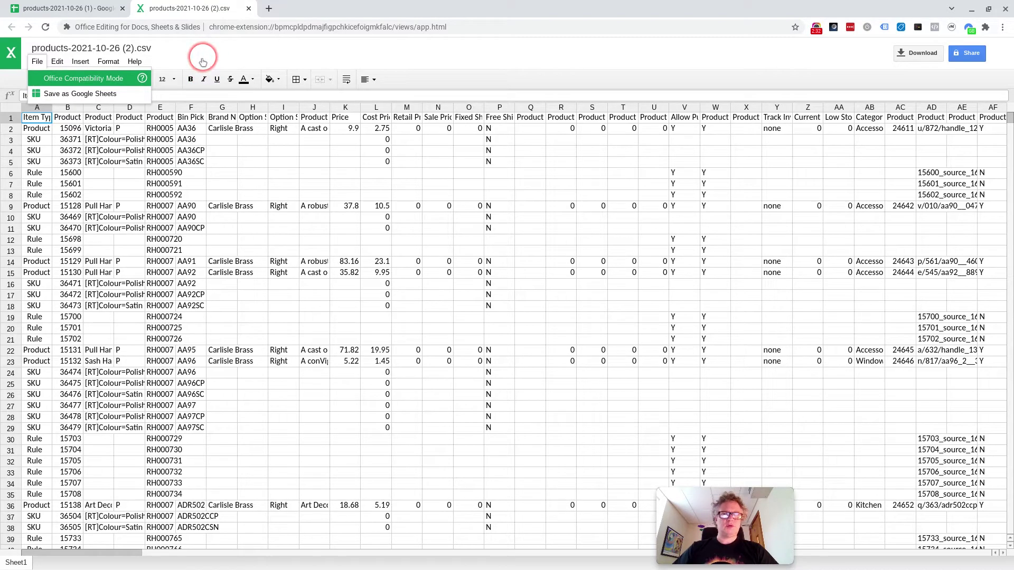
left_click(85, 95)
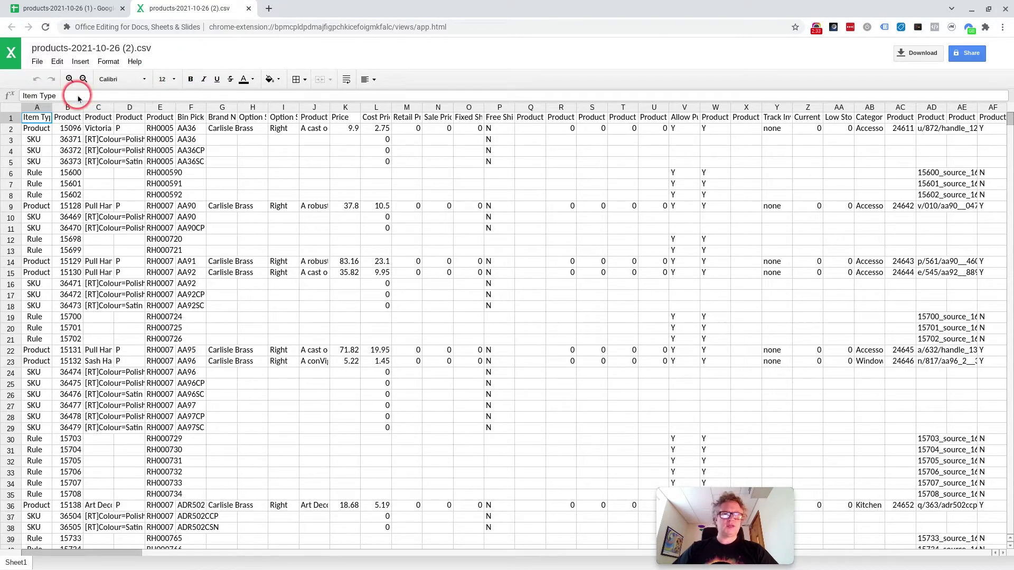
left_click(37, 62)
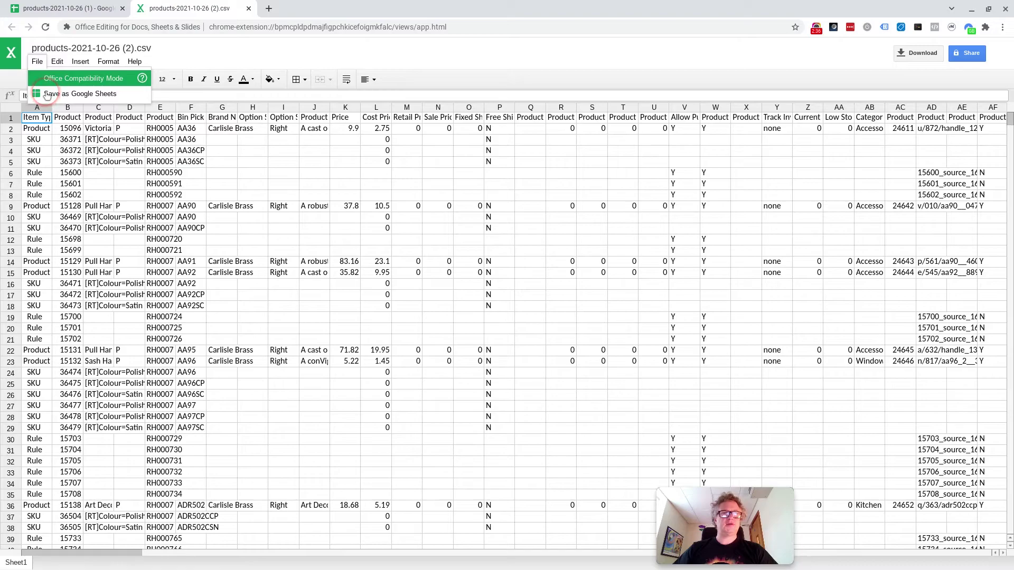
left_click(46, 94)
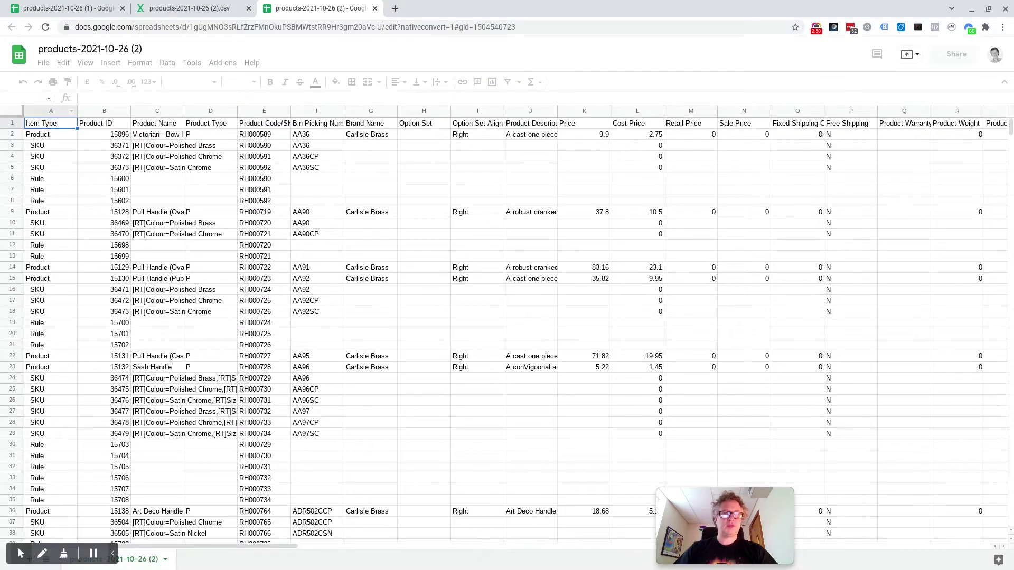
Dismiss the conversion notice and create a filter on the Item Type column
left_click(49, 111)
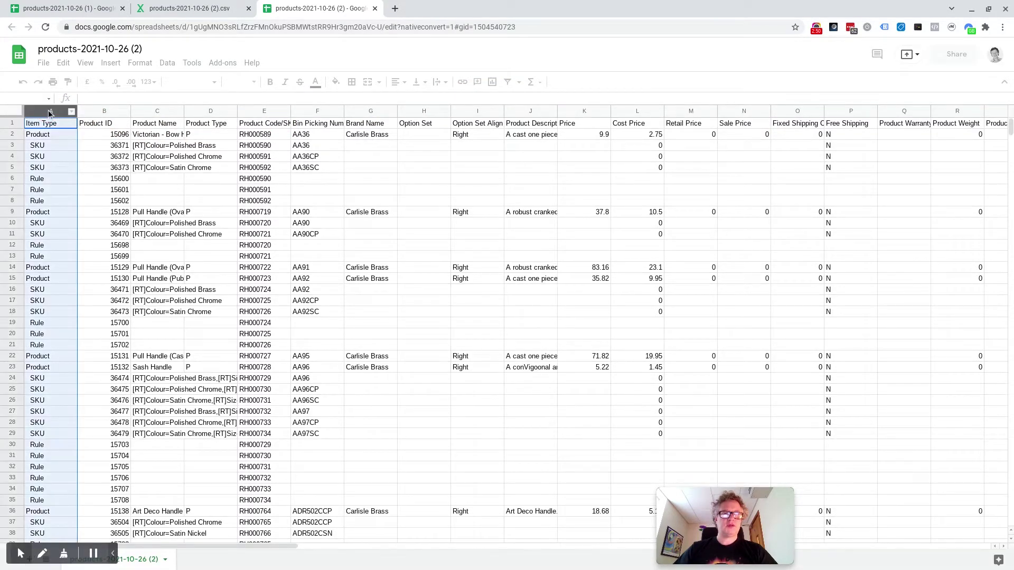
left_click(509, 86)
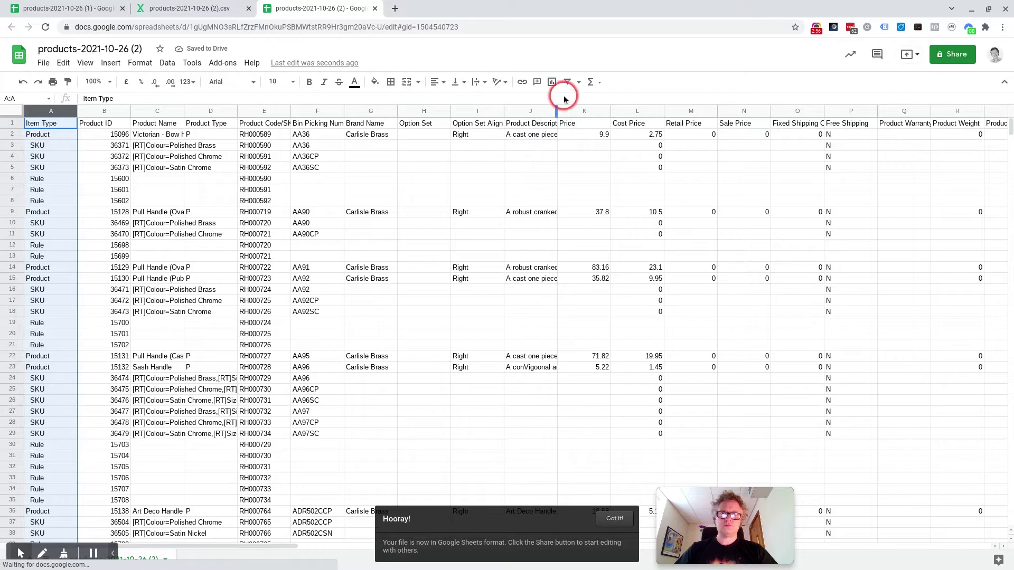
left_click(614, 518)
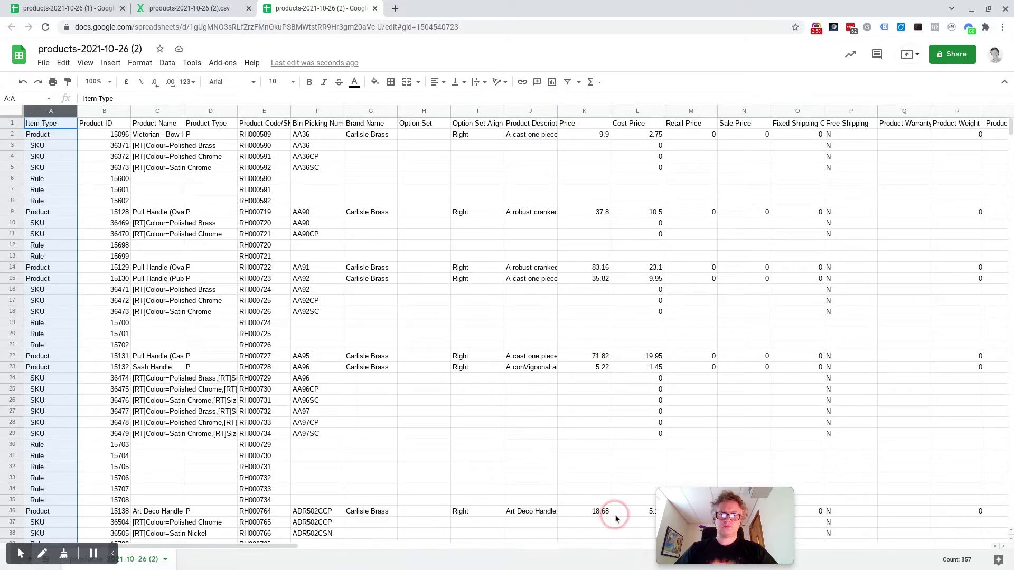
left_click(567, 82)
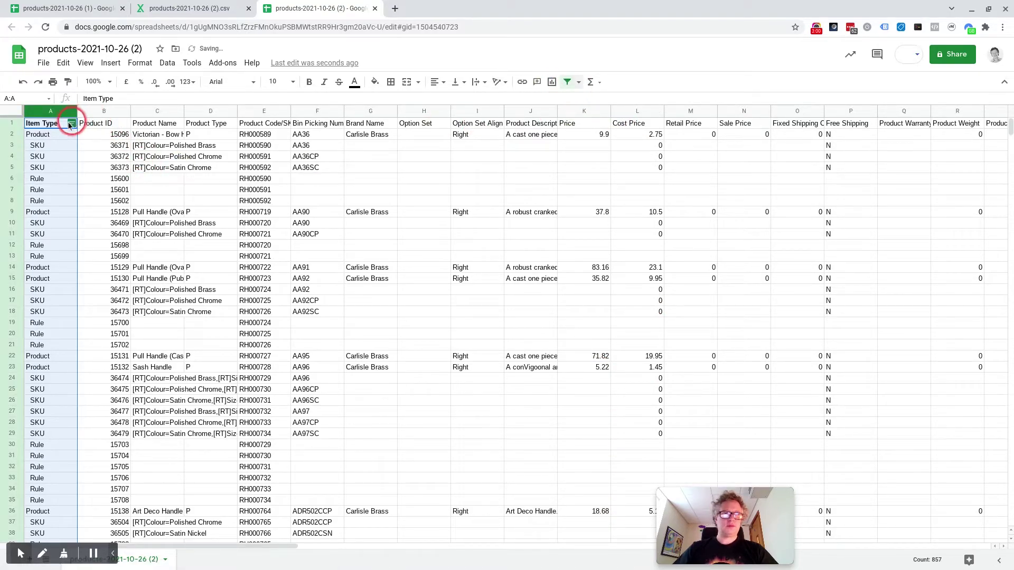
Filter the Item Type column by values so only Product rows are shown
left_click(72, 125)
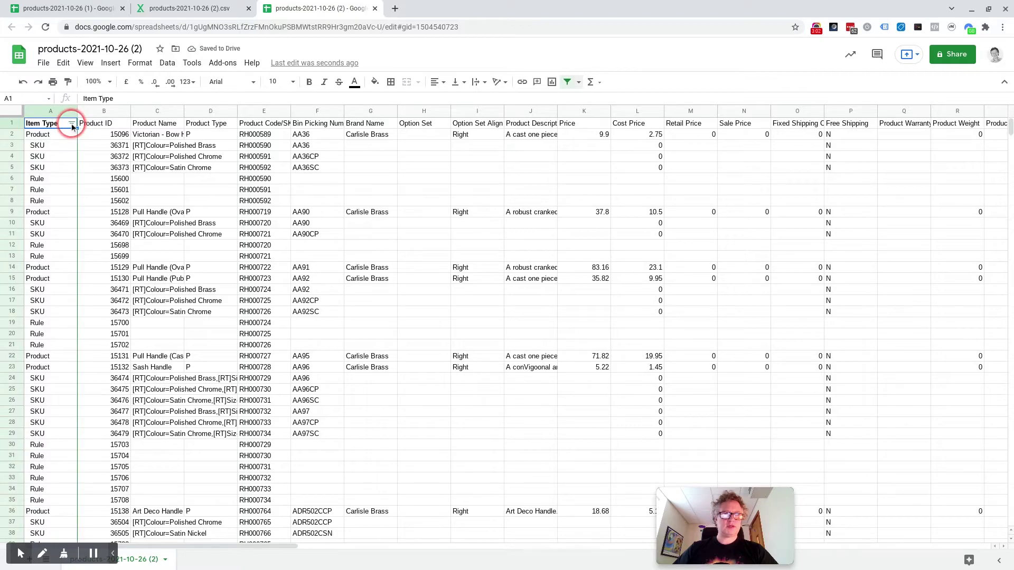
left_click(72, 126)
left_click(120, 255)
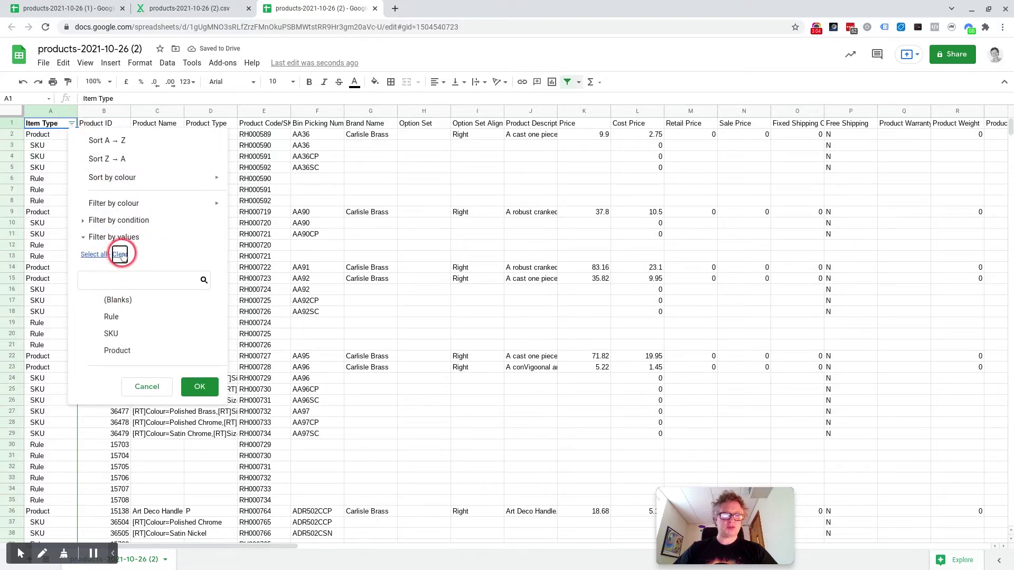
left_click(117, 351)
left_click(210, 392)
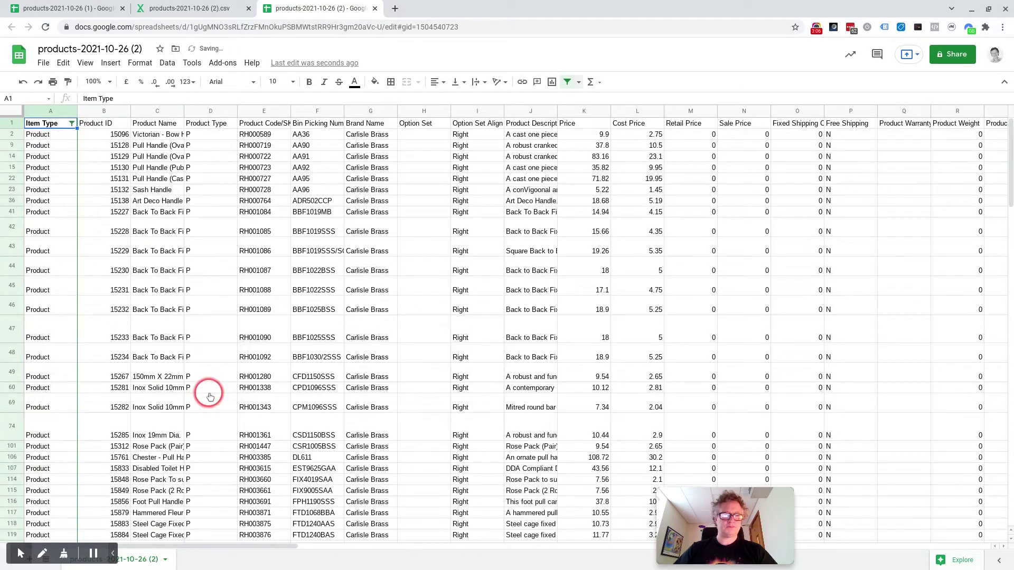
Select every filtered Product cell in the Item Type column, from A2 to A857, to check their count
left_click(58, 137)
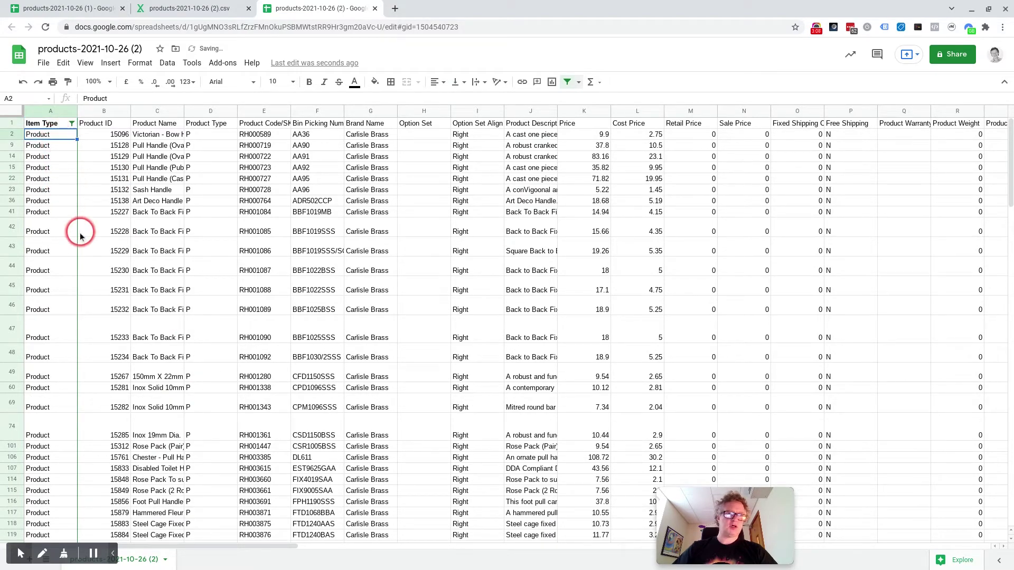
scroll(79, 226, "down", 20)
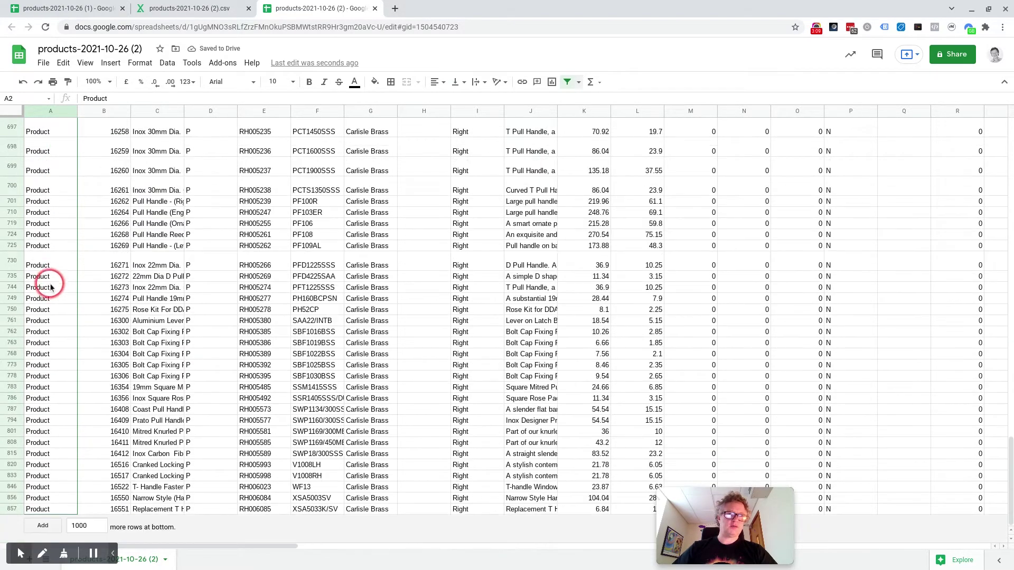
left_click(53, 509, "shift")
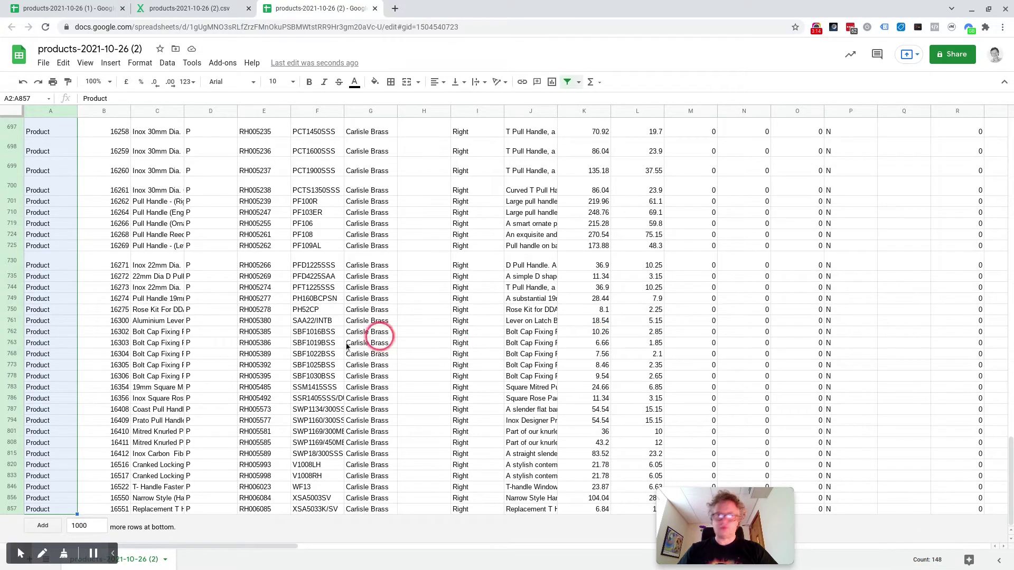
scroll(127, 248, "up", 20)
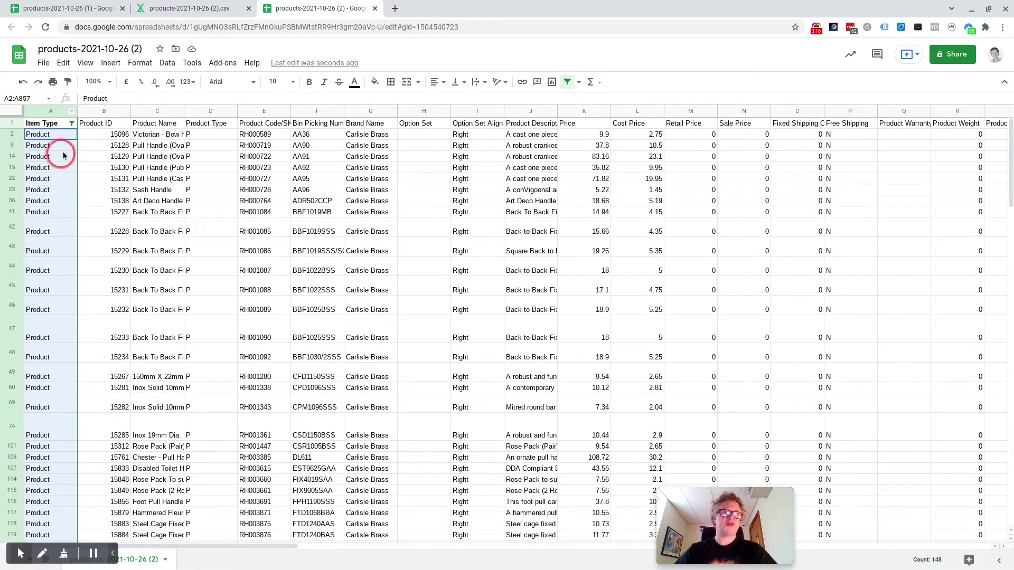
Remove the Item Type filter, look through the full set of rows, and minimise the spreadsheet window
left_click(569, 82)
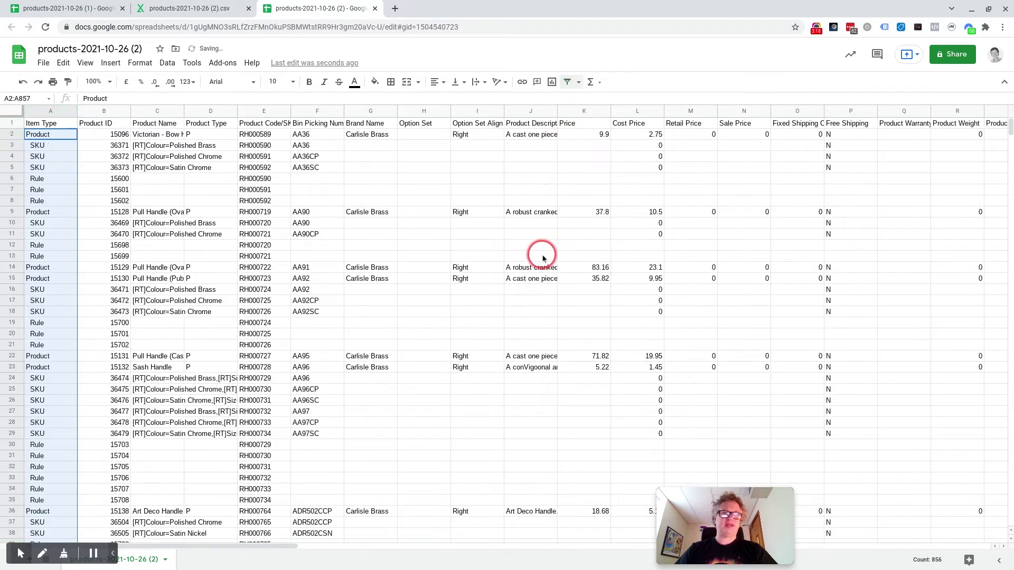
scroll(201, 338, "down", 20)
scroll(211, 351, "up", 20)
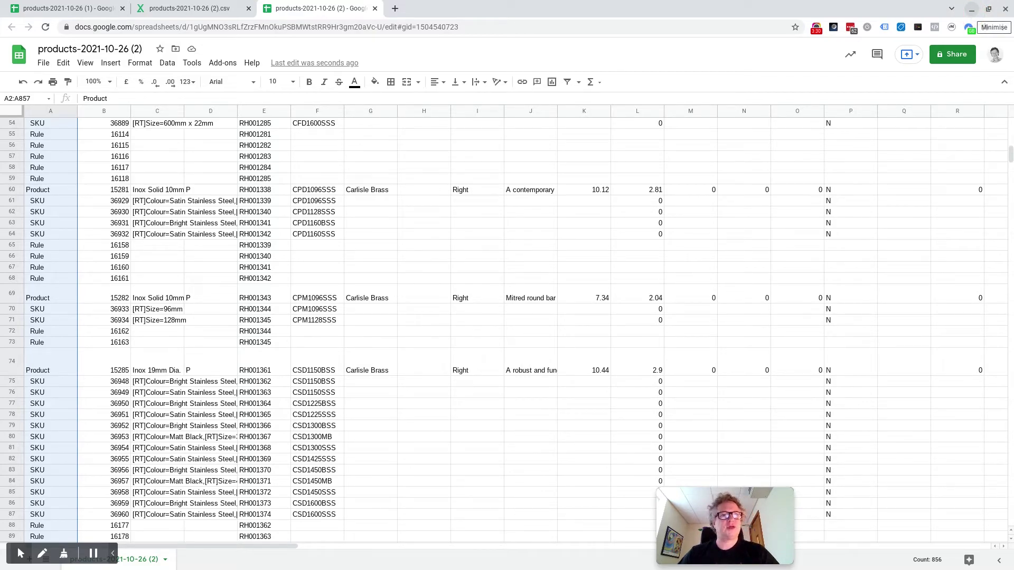
left_click(972, 9)
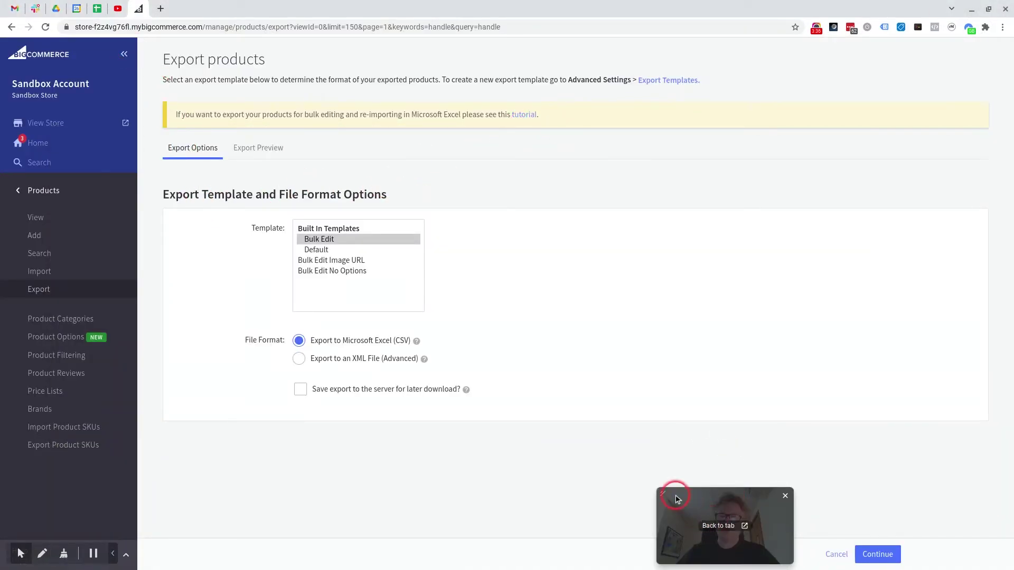
left_click_drag(667, 493, 152, 124)
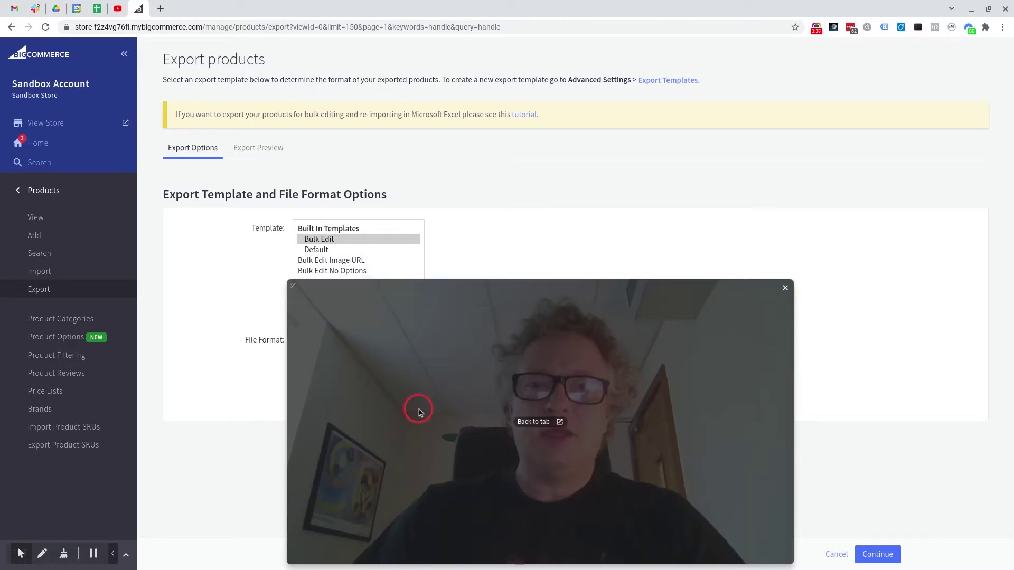